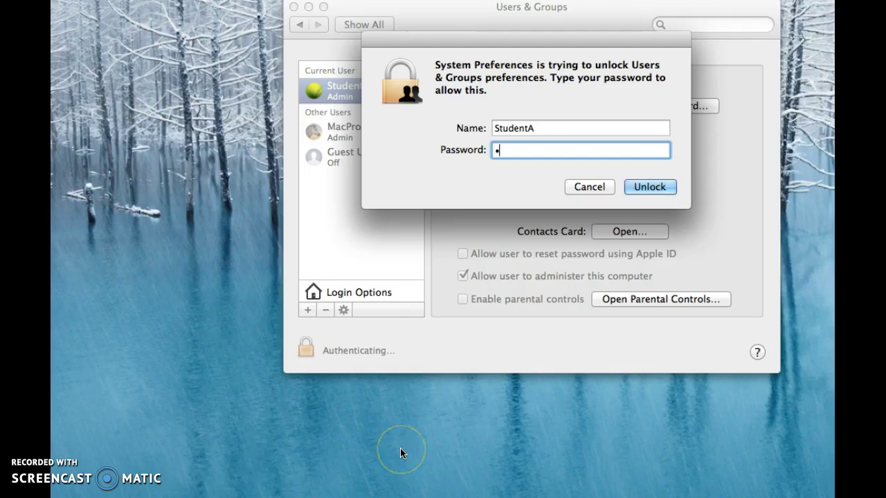
# Enter the administrator password to unlock the Users & Groups pane
pyautogui.write('••••••••')
pyautogui.press('Return')
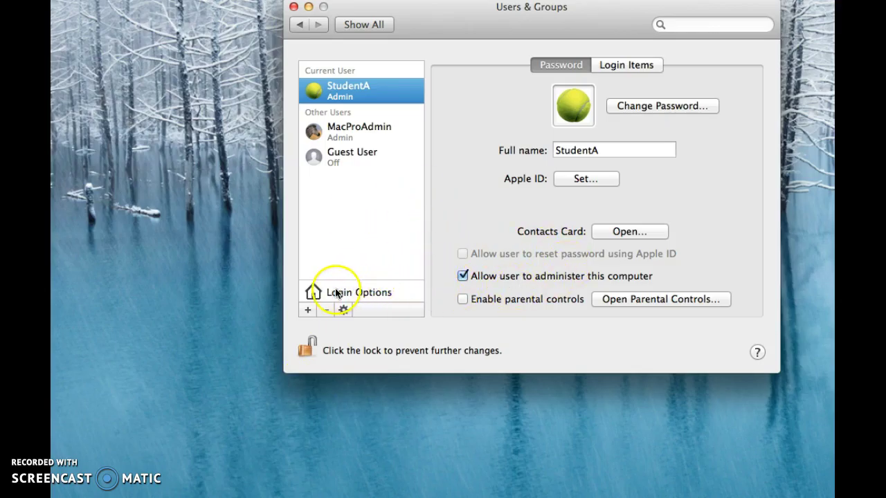
# Add a new Standard account with the full name MacUser1
pyautogui.click(307, 310)
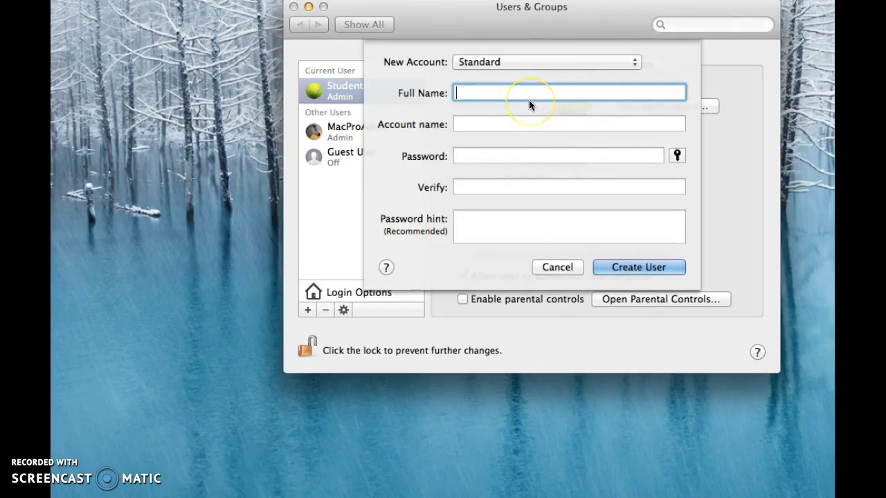
pyautogui.write('MacUser1')
pyautogui.click(493, 88)
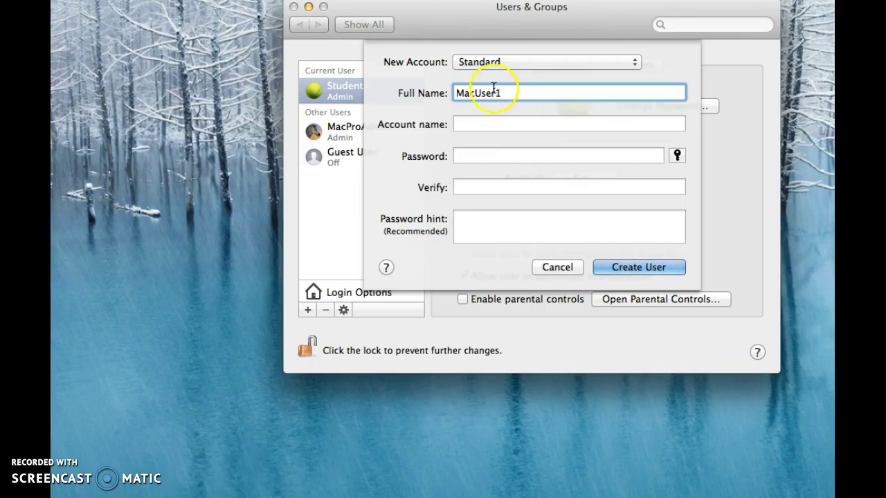
pyautogui.click(485, 125)
# Enter and verify the account password, add a password hint, and create the account
pyautogui.click(476, 155)
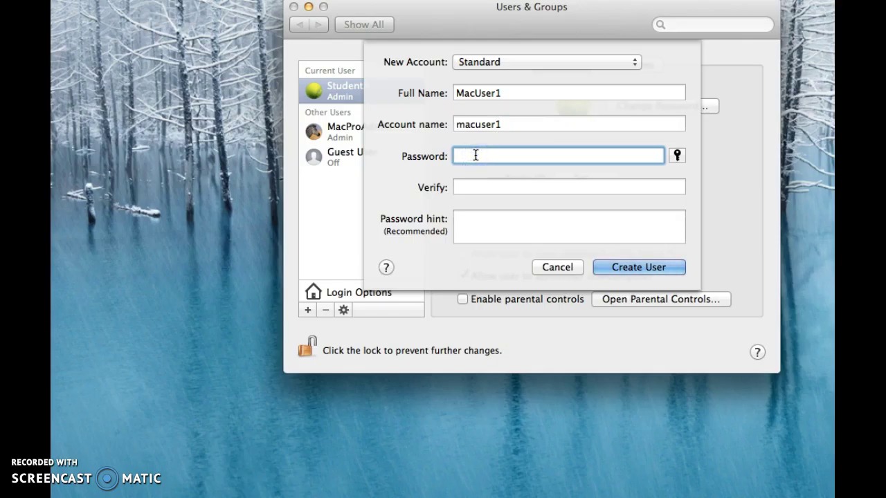
pyautogui.write('1234567')
pyautogui.click(607, 267)
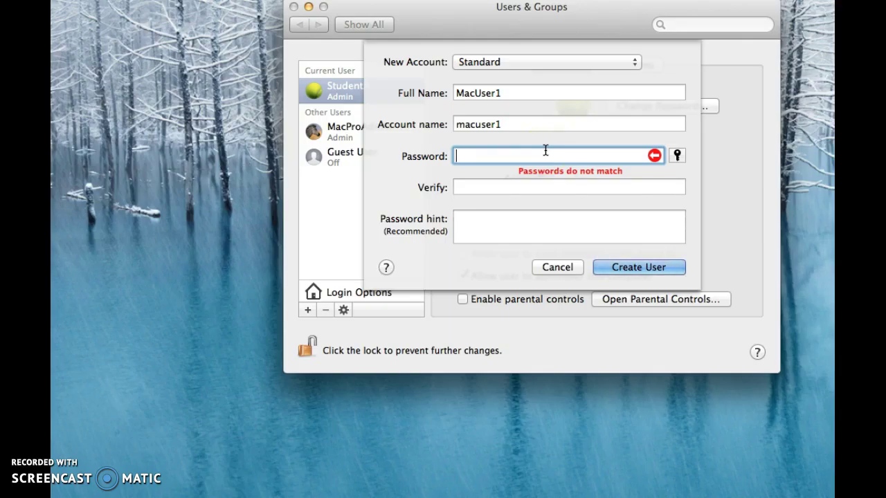
pyautogui.write('123')
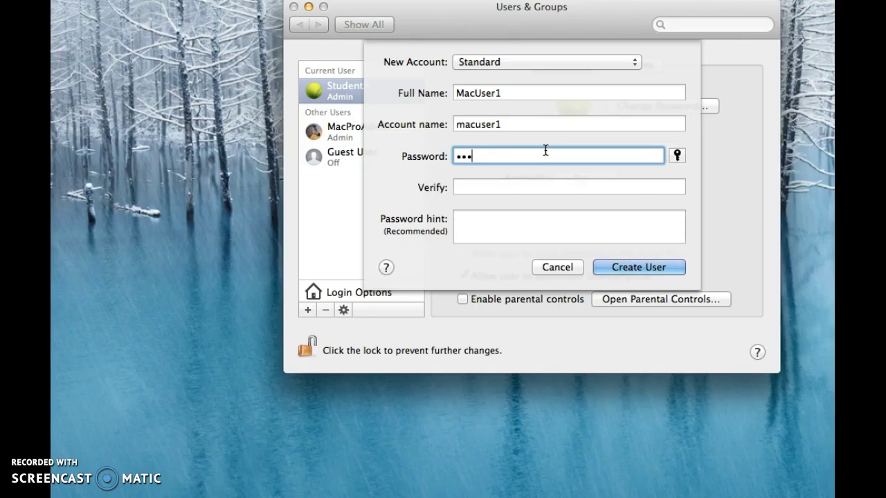
pyautogui.write('4567')
pyautogui.click(533, 176)
pyautogui.press('Tab')
pyautogui.write('1234567')
pyautogui.click(508, 229)
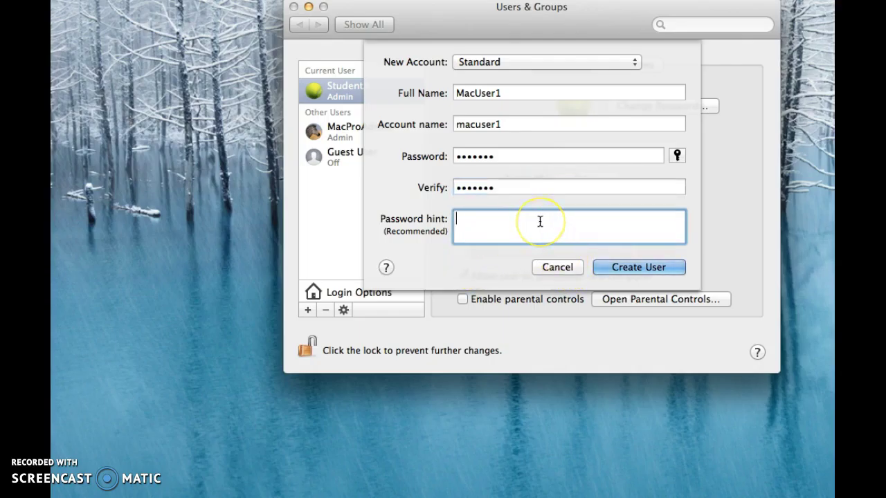
pyautogui.write('Mac1234')
pyautogui.click(635, 267)
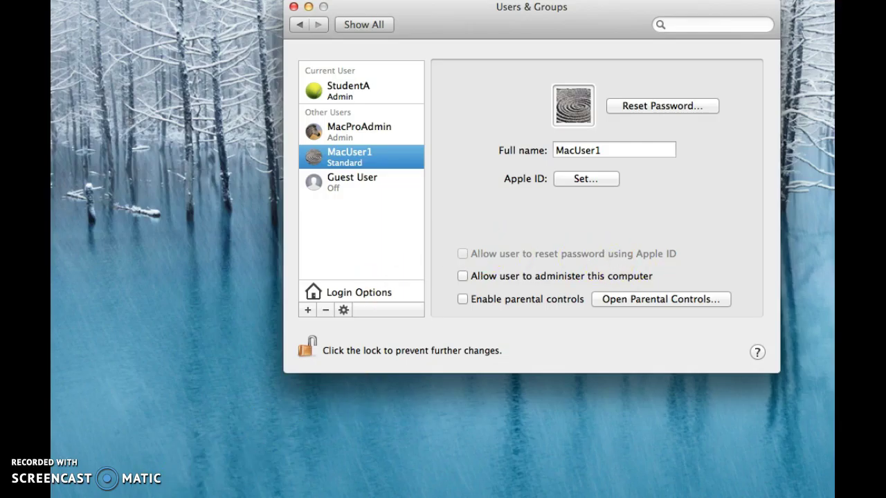
# Open Parental Controls for the new MacUser1 account
pyautogui.click(655, 300)
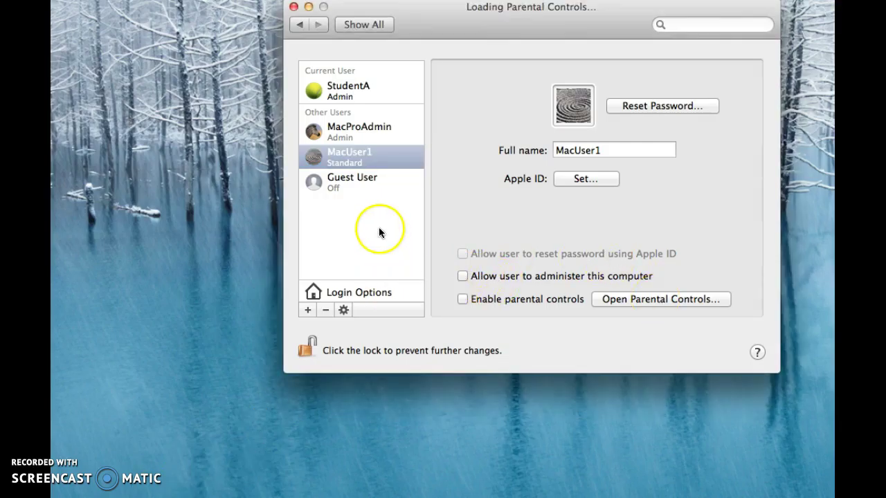
# Select MacUser1, enable parental controls, and unlock them with the admin password
pyautogui.click(370, 155)
pyautogui.click(458, 299)
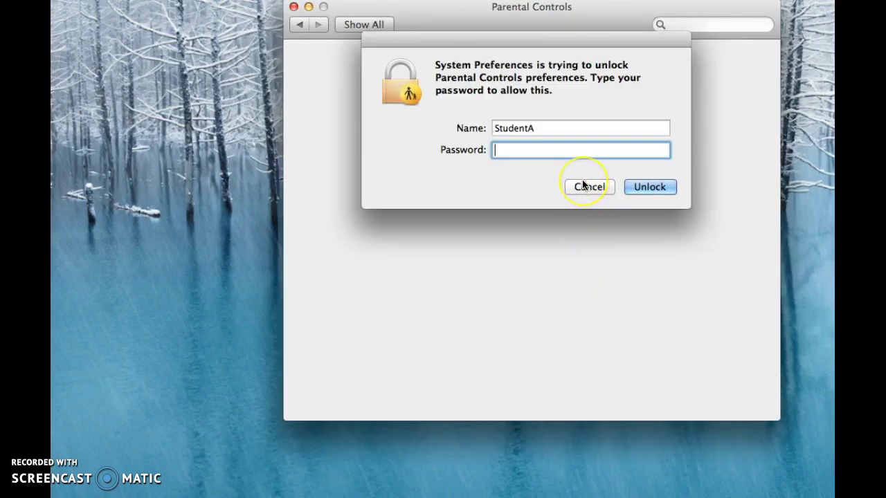
pyautogui.write('password')
pyautogui.click(675, 185)
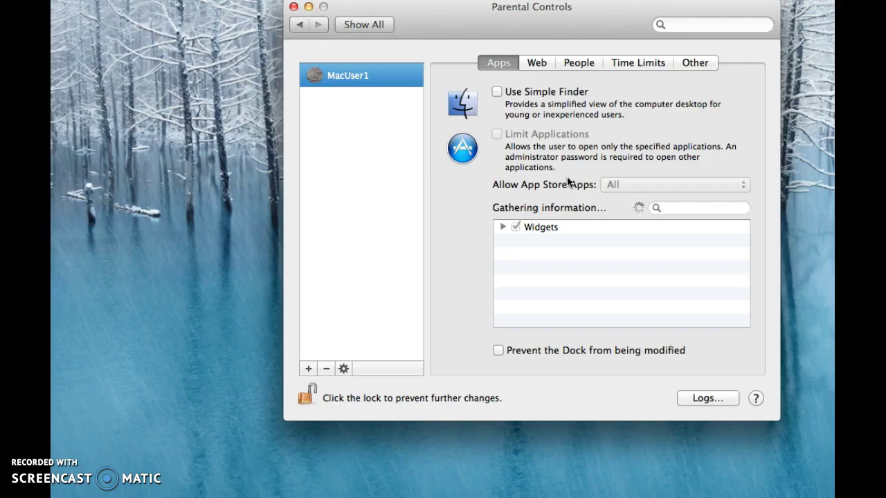
# Browse MacUser1's Web and People settings, ending on Time Limits
pyautogui.click(637, 121)
pyautogui.click(539, 63)
pyautogui.click(573, 65)
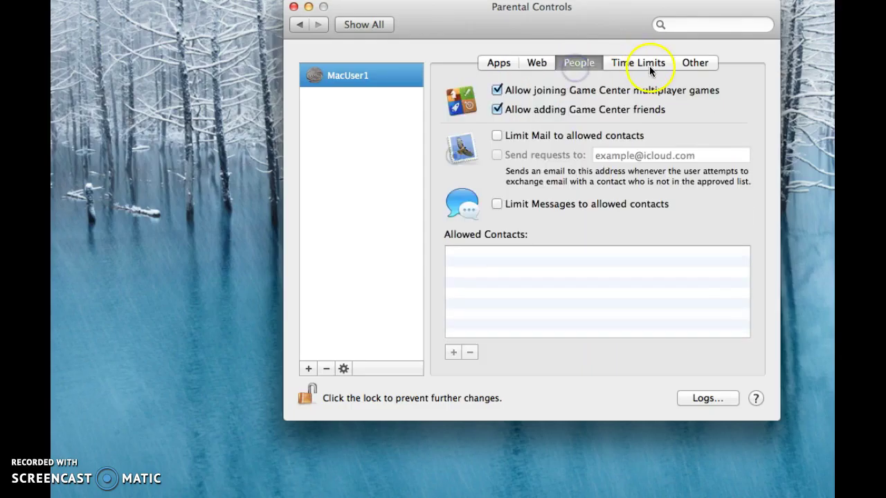
pyautogui.click(649, 64)
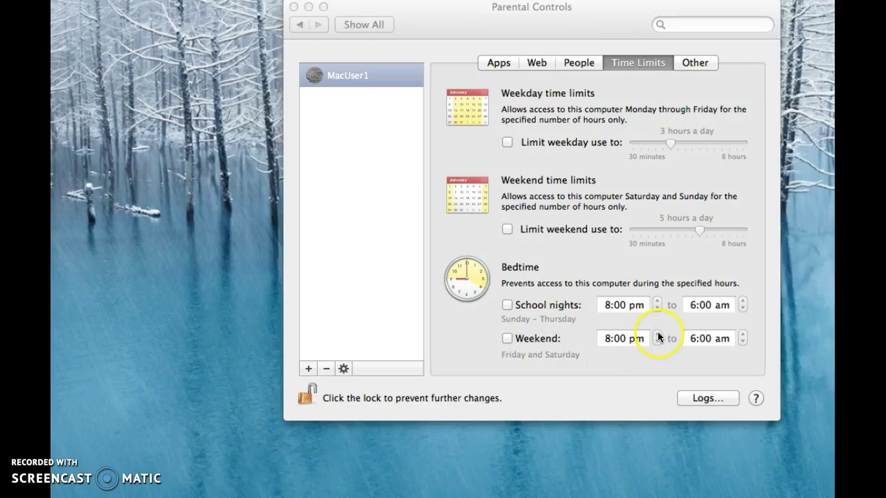
# Turn on weekend bedtime from 1:00 pm to 8:00 am
pyautogui.click(658, 337)
pyautogui.click(507, 338)
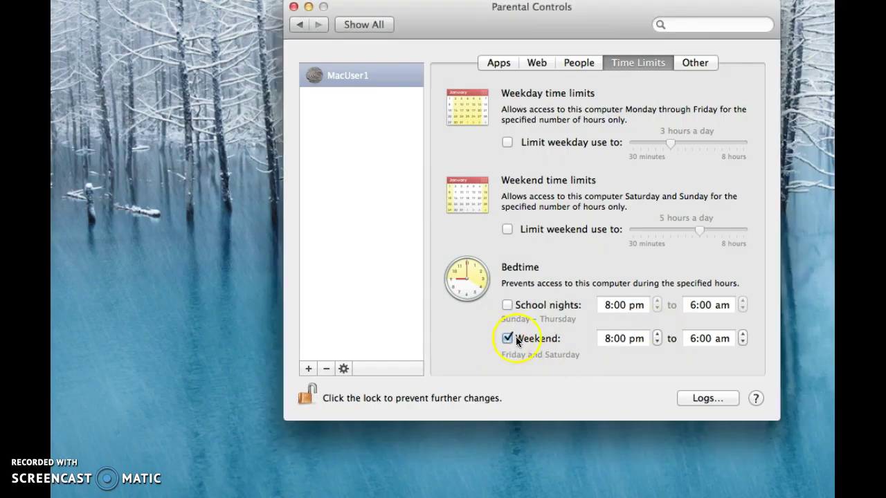
pyautogui.click(658, 342)
pyautogui.click(659, 343)
pyautogui.click(658, 342)
pyautogui.click(658, 343)
pyautogui.click(658, 342)
pyautogui.click(659, 343)
pyautogui.click(659, 342)
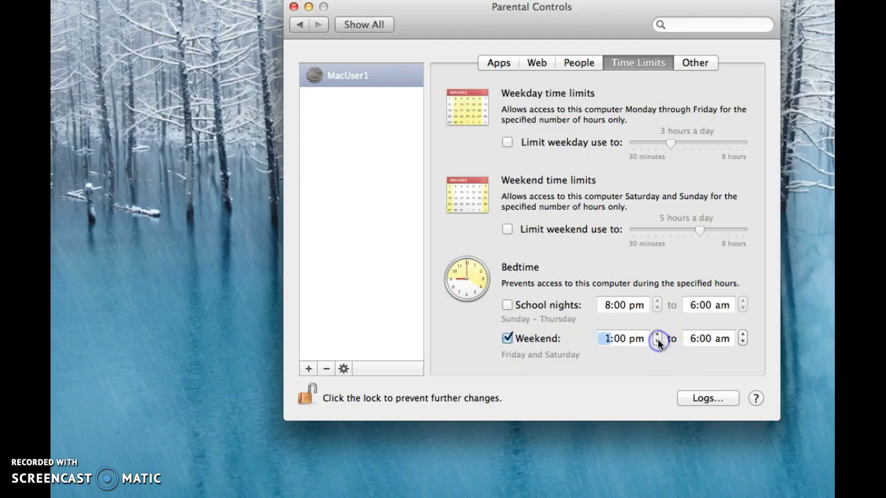
pyautogui.click(743, 335)
pyautogui.click(742, 335)
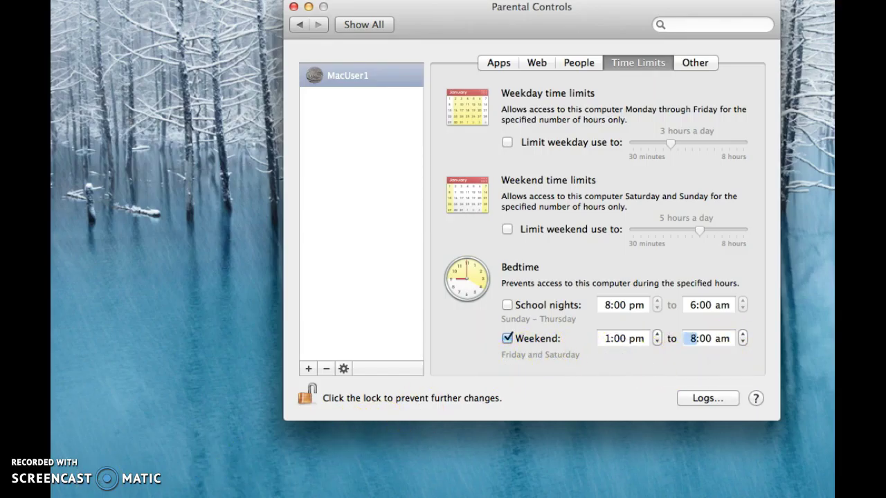
# Cap MacUser1's weekday and weekend use at 4 hours a day each
pyautogui.click(507, 142)
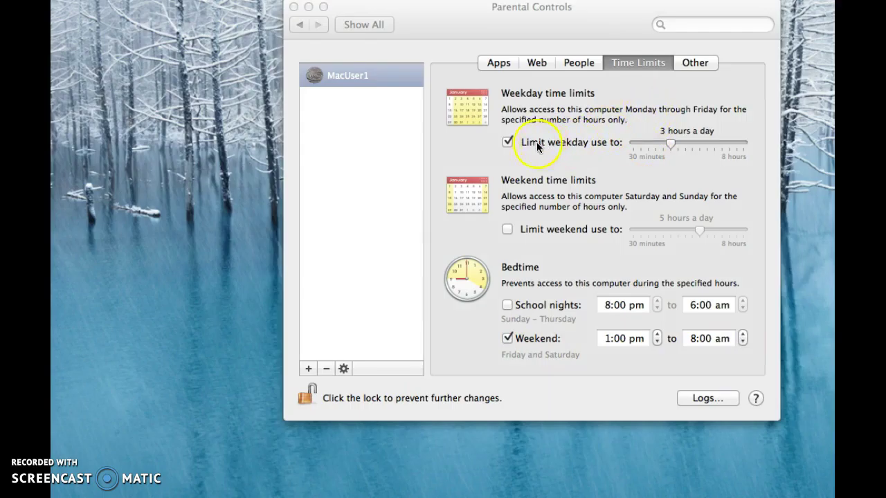
pyautogui.click(686, 143)
pyautogui.click(507, 230)
pyautogui.click(292, 350)
pyautogui.click(183, 367)
pyautogui.click(246, 354)
pyautogui.click(687, 147)
pyautogui.click(684, 148)
pyautogui.click(510, 228)
pyautogui.click(681, 234)
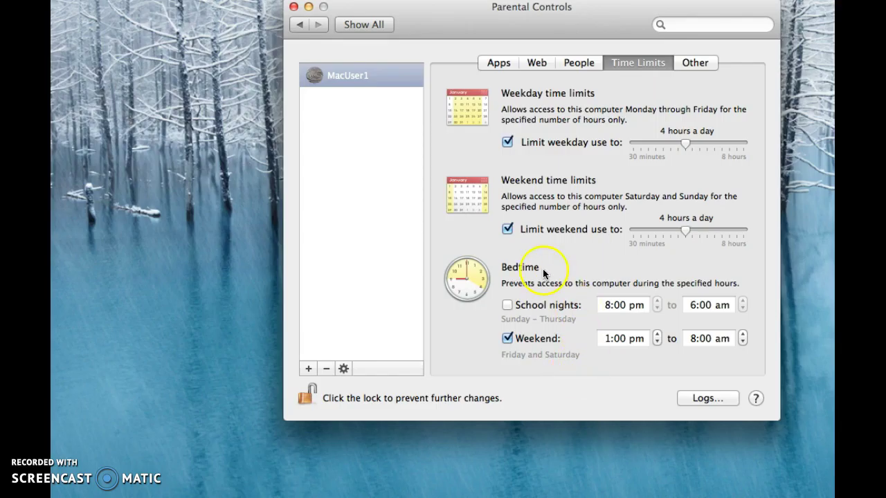
pyautogui.click(536, 66)
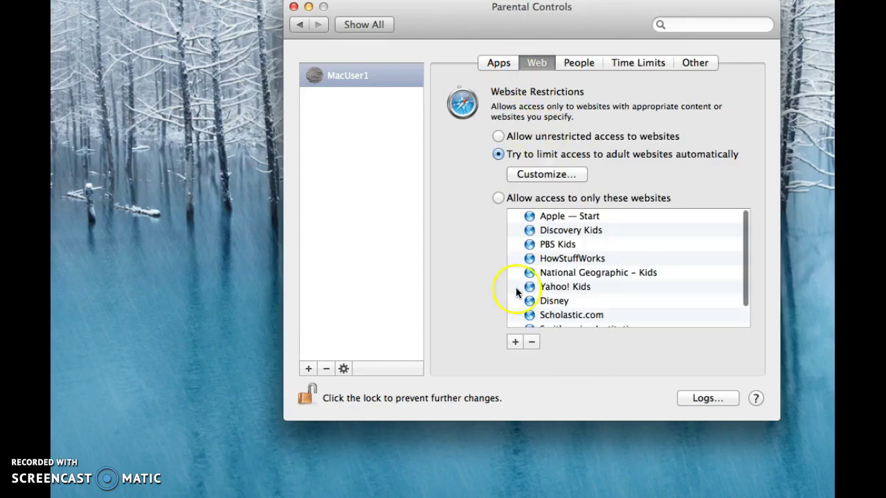
# Turn on Limit Applications, keep App Store apps at All, and untick Mail under Other Apps
pyautogui.click(499, 63)
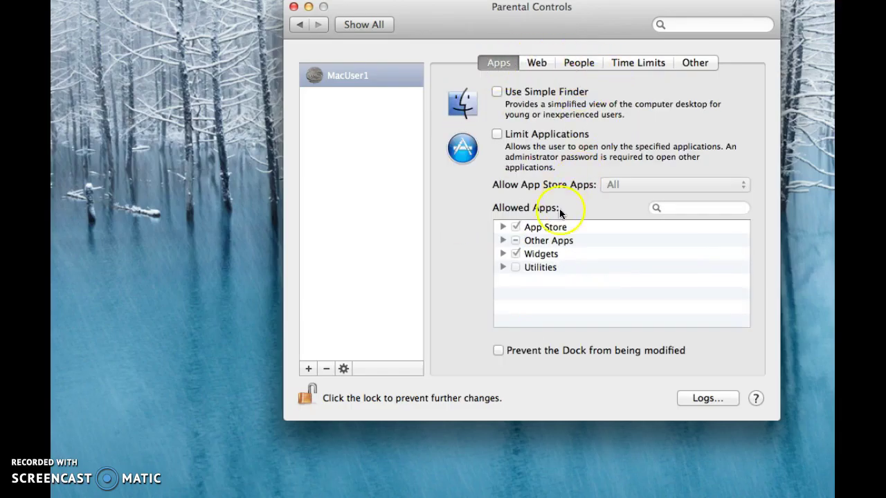
pyautogui.click(500, 138)
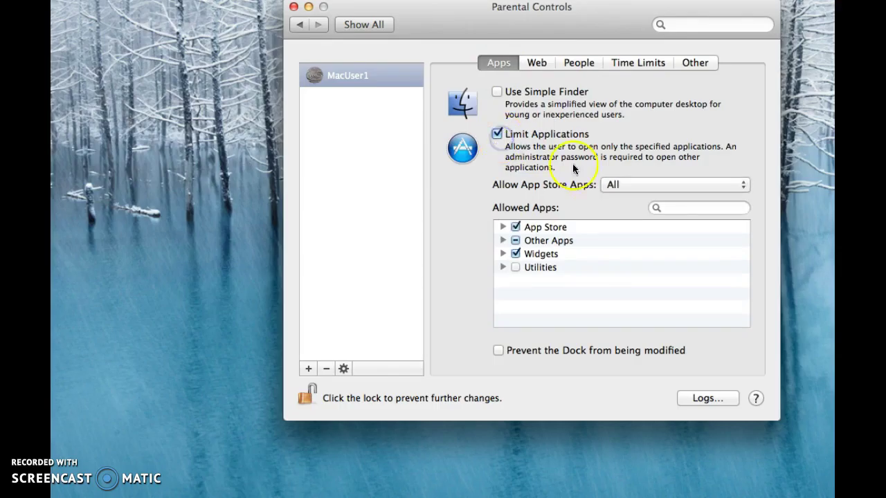
pyautogui.click(637, 187)
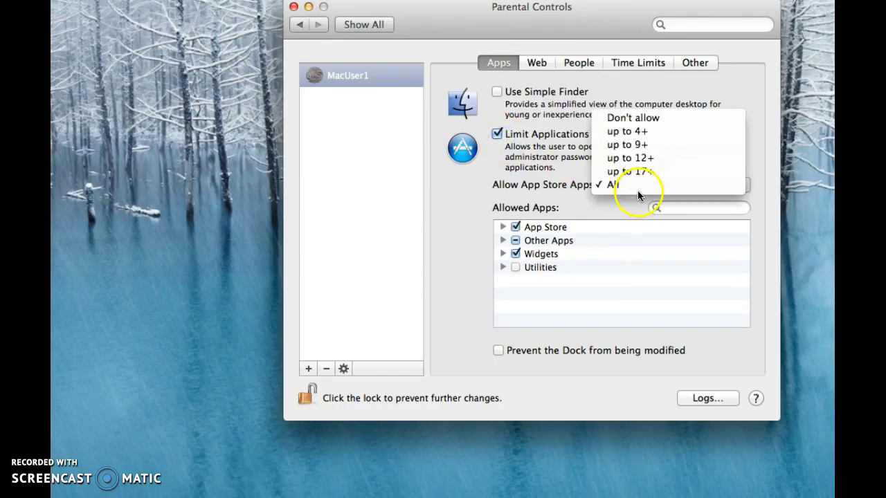
pyautogui.click(503, 240)
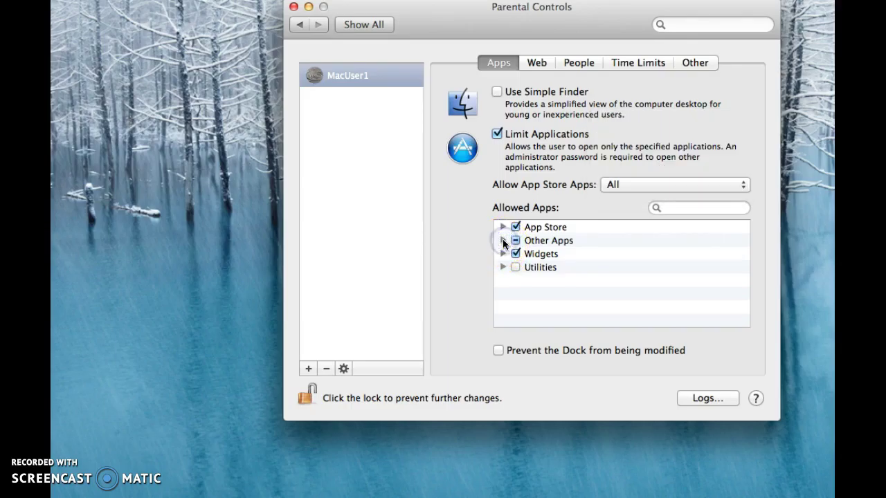
pyautogui.click(503, 240)
pyautogui.scroll(-5, 547, 284)
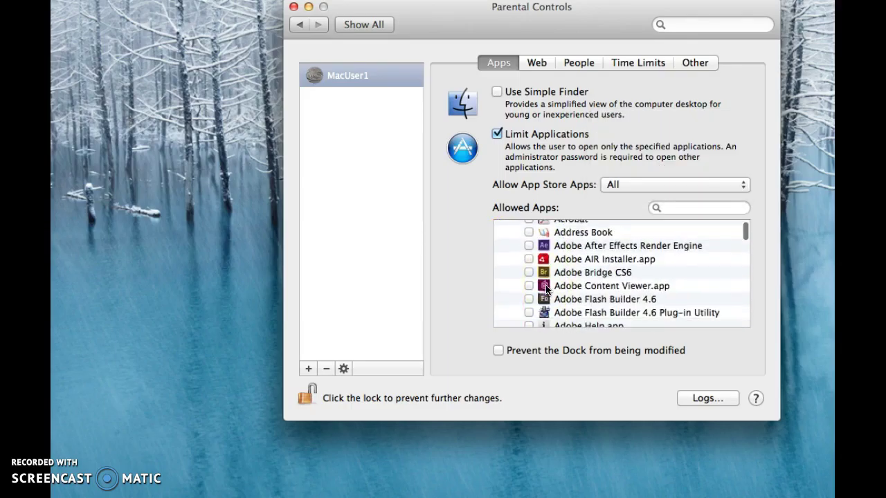
pyautogui.click(744, 238)
pyautogui.moveTo(743, 236); pyautogui.dragTo(743, 266)
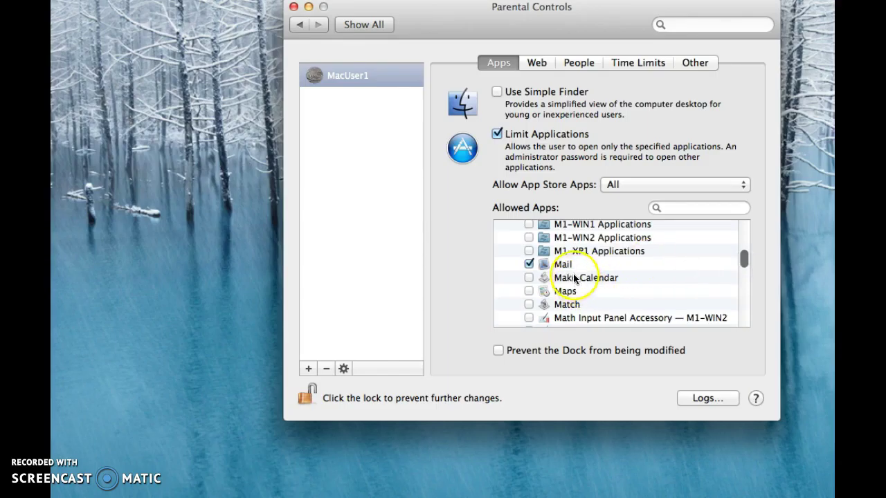
pyautogui.click(530, 263)
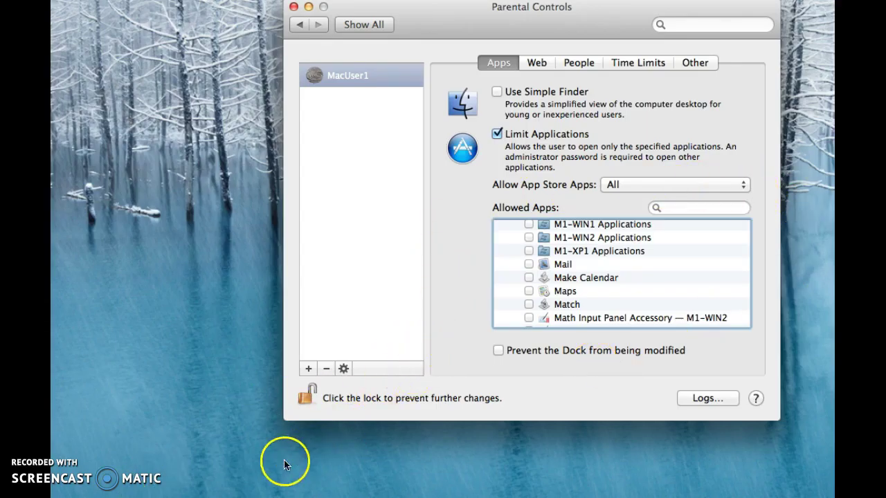
# Lock MacUser1's Parental Controls so only an administrator can change them
pyautogui.click(305, 397)
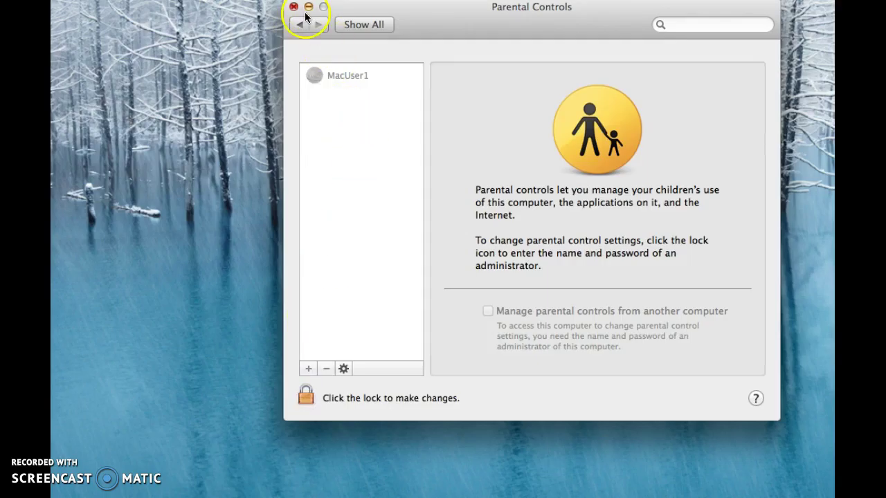